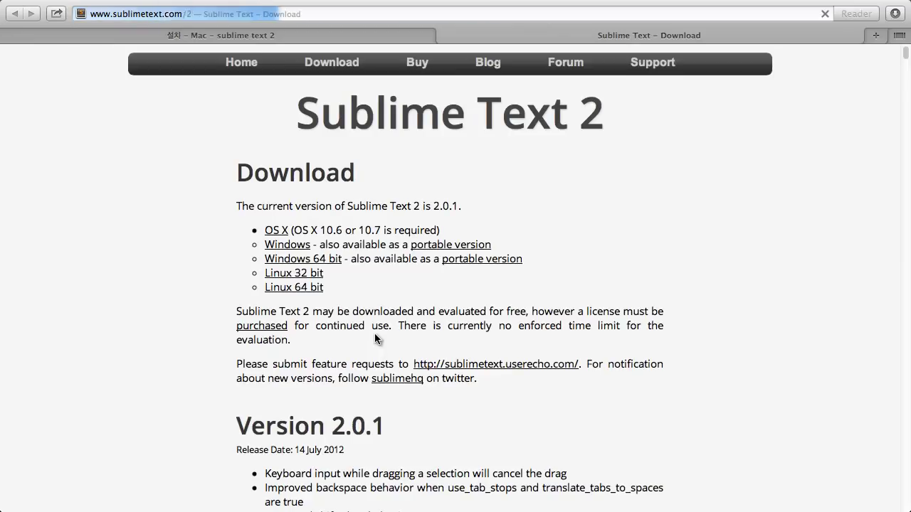
Download the OS X version of Sublime Text 2 and open the Sublime Text 2.0.1.dmg disk image
left_click(276, 232)
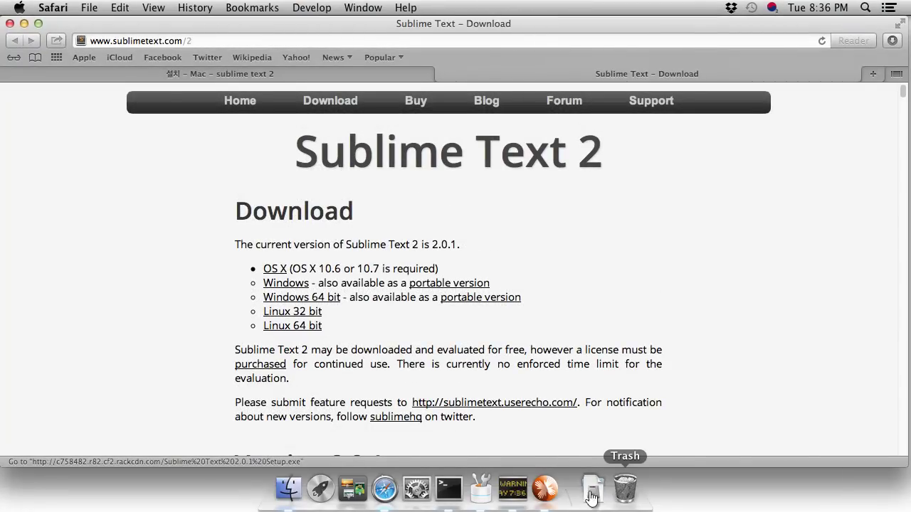
left_click(592, 490)
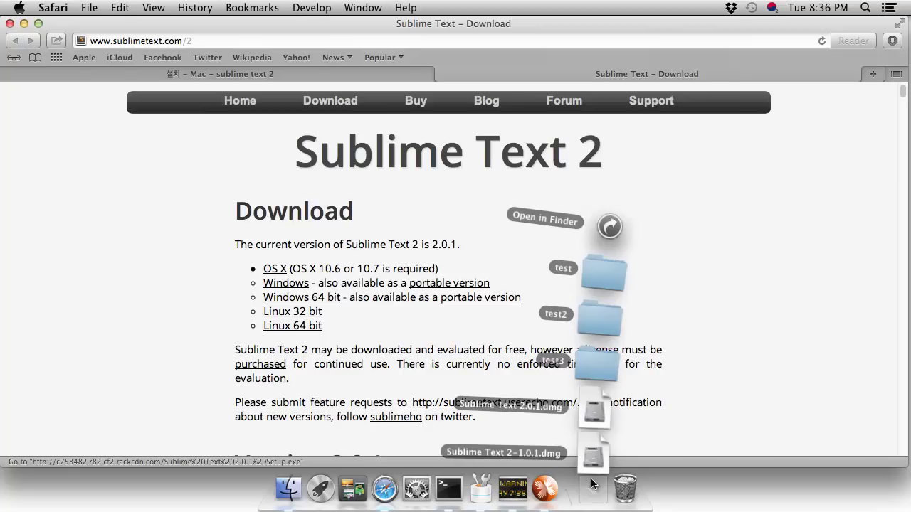
left_click(597, 407)
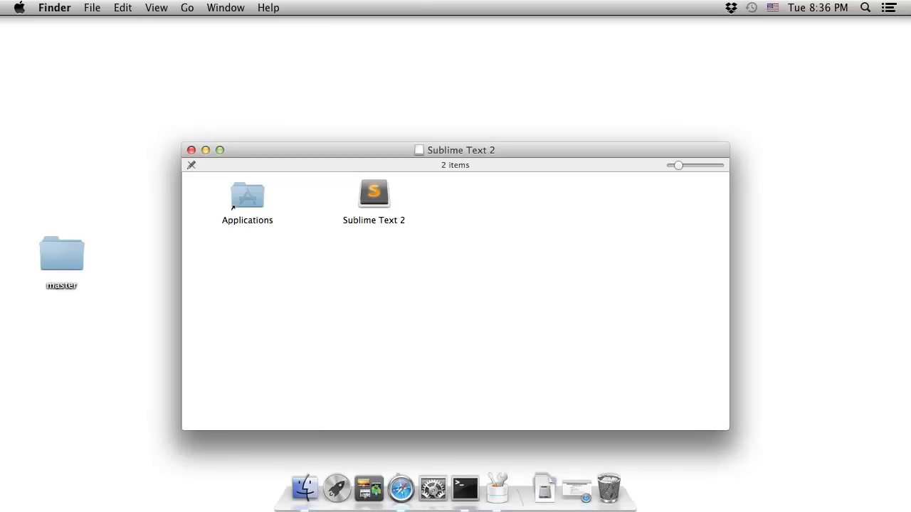
Install Sublime Text 2 by copying the app from the disk image into the Applications folder
left_click(375, 199)
left_click_drag(369, 207, 258, 201)
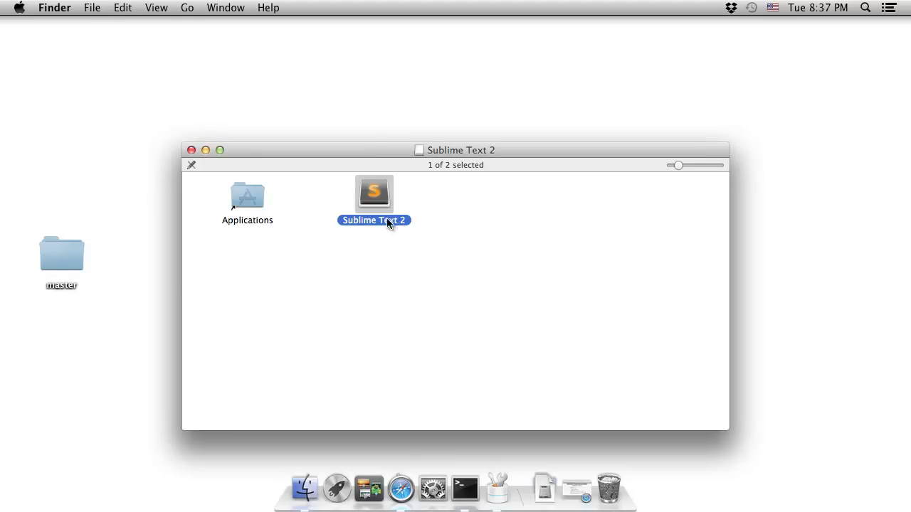
left_click(397, 320)
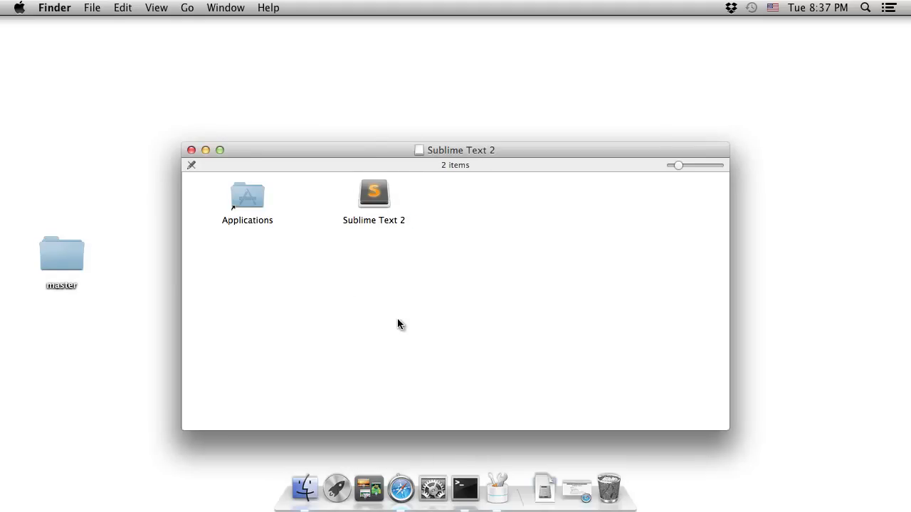
Launch Sublime Text 2 from the Applications folder and allow the downloaded app to open
double_click(257, 201)
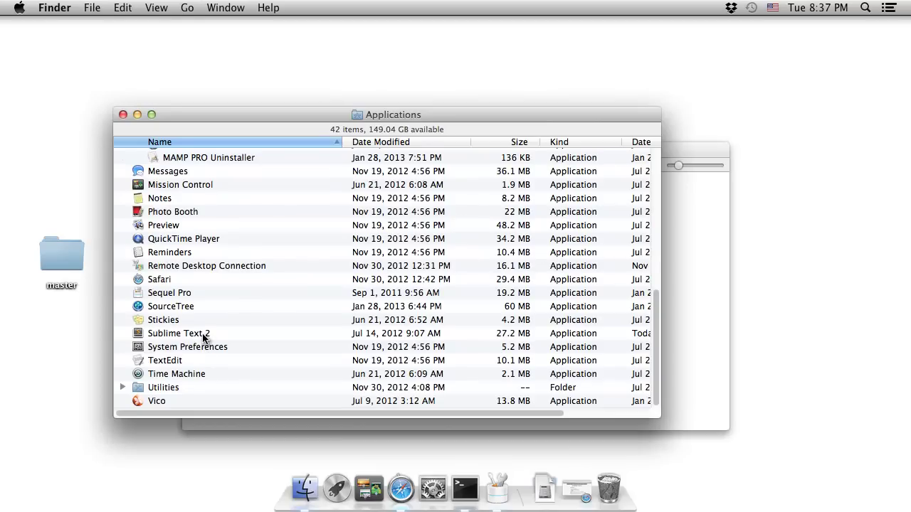
double_click(203, 334)
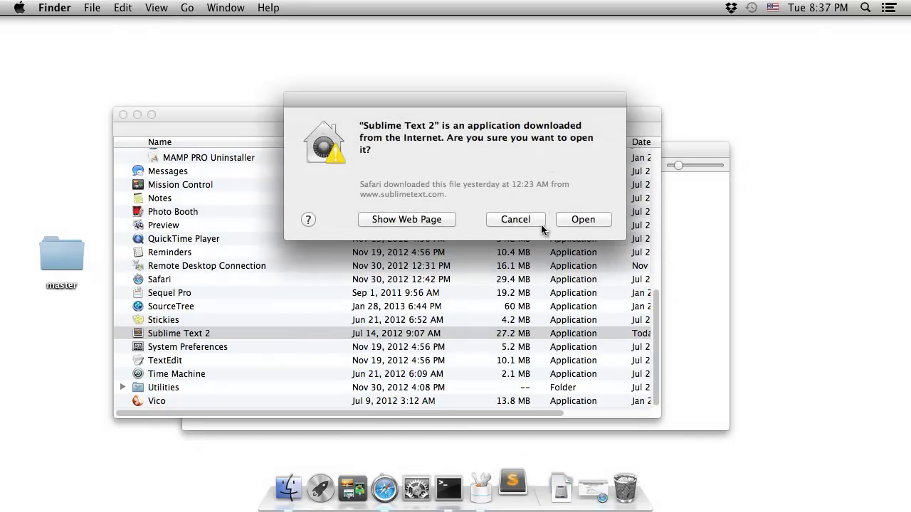
left_click(582, 222)
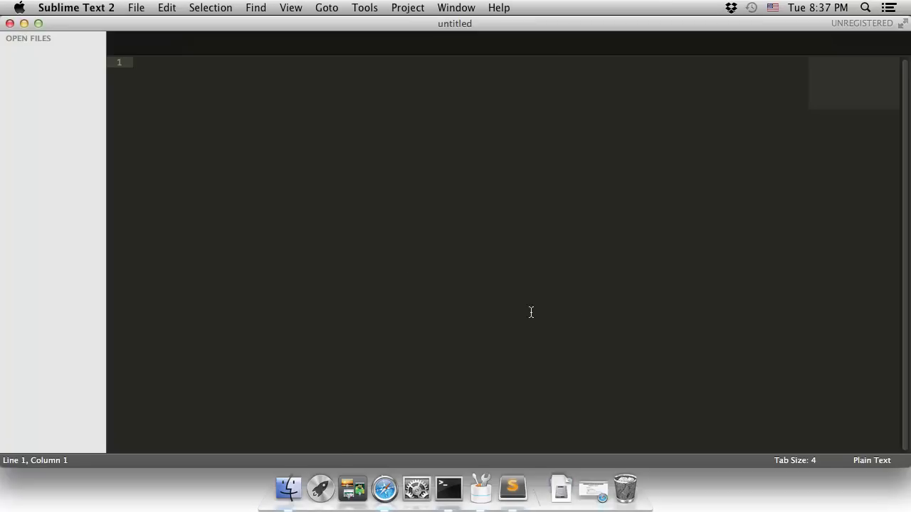
Close the empty Sublime Text window and the Applications window, and view the contents of the master folder on the desktop
left_click(9, 25)
left_click(9, 25)
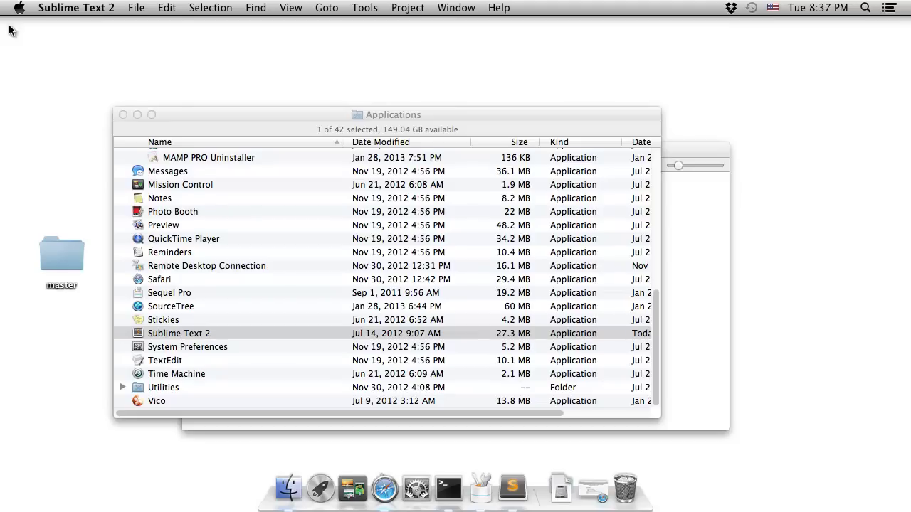
left_click(73, 246)
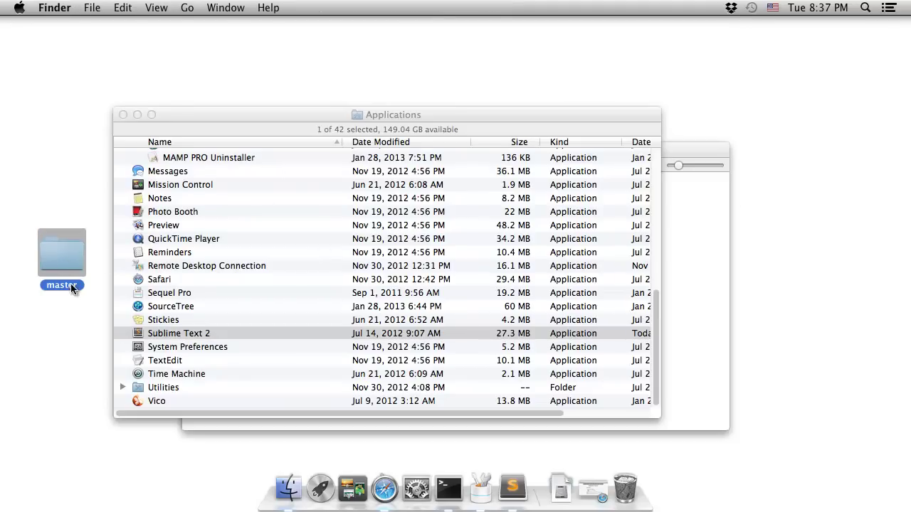
left_click(122, 116)
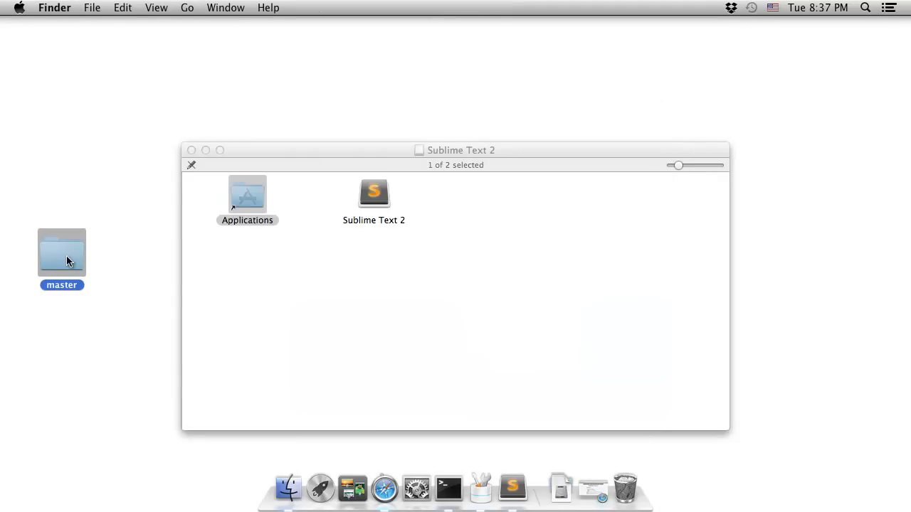
double_click(68, 261)
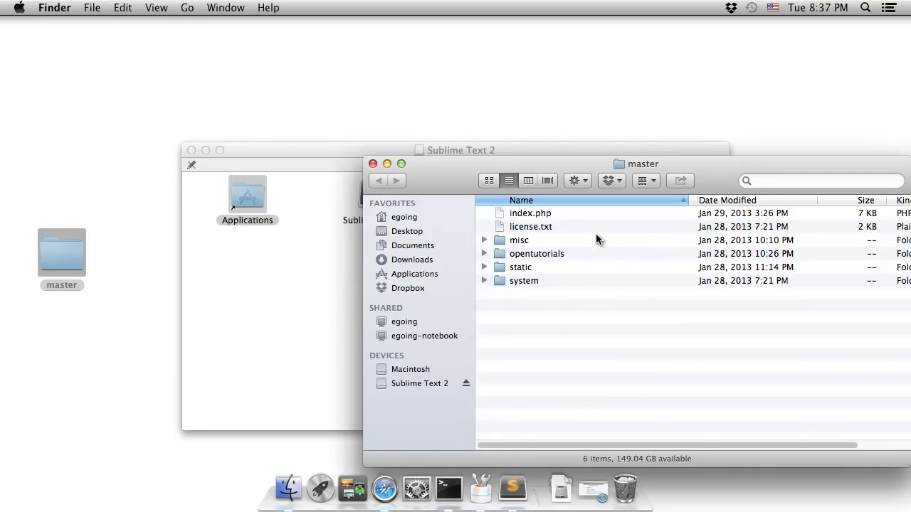
left_click(373, 163)
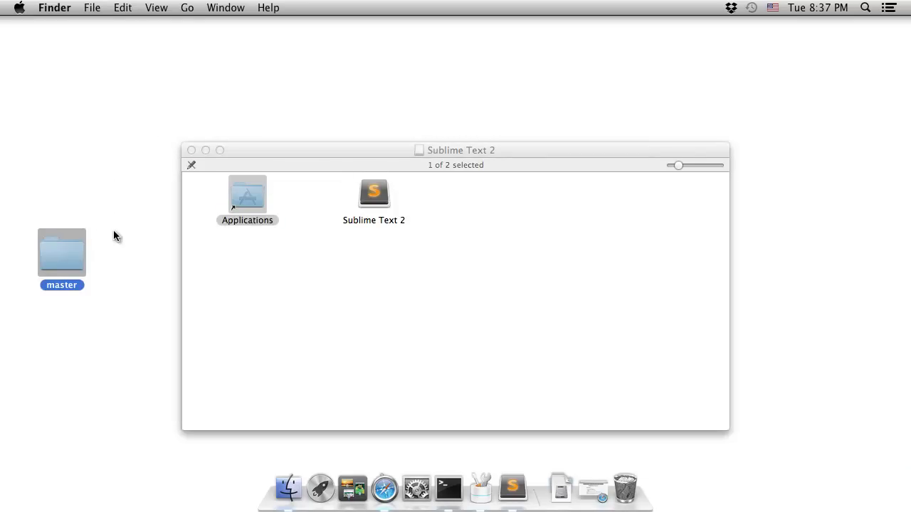
Open the master desktop folder in Sublime Text with the Open-in-Subllime service, and close its window after viewing the sidebar
left_click(111, 230)
left_click(60, 250)
right_click(60, 251)
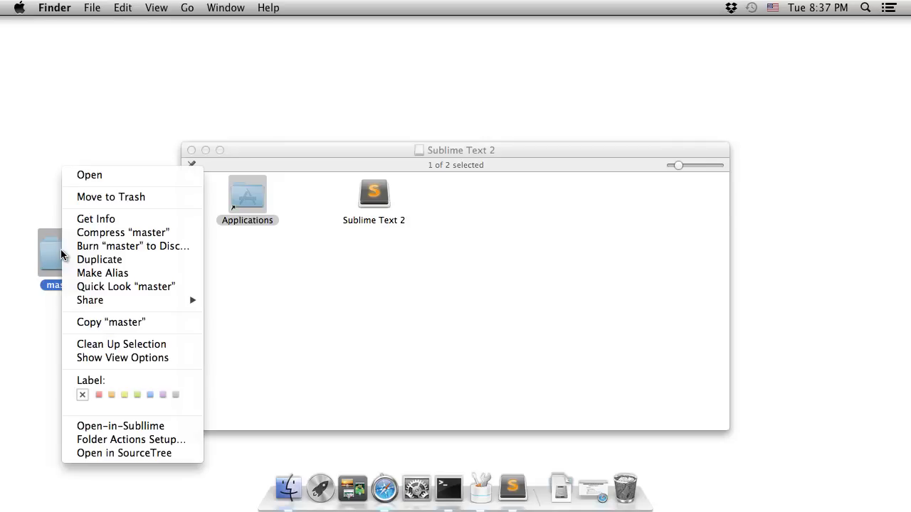
left_click(145, 427)
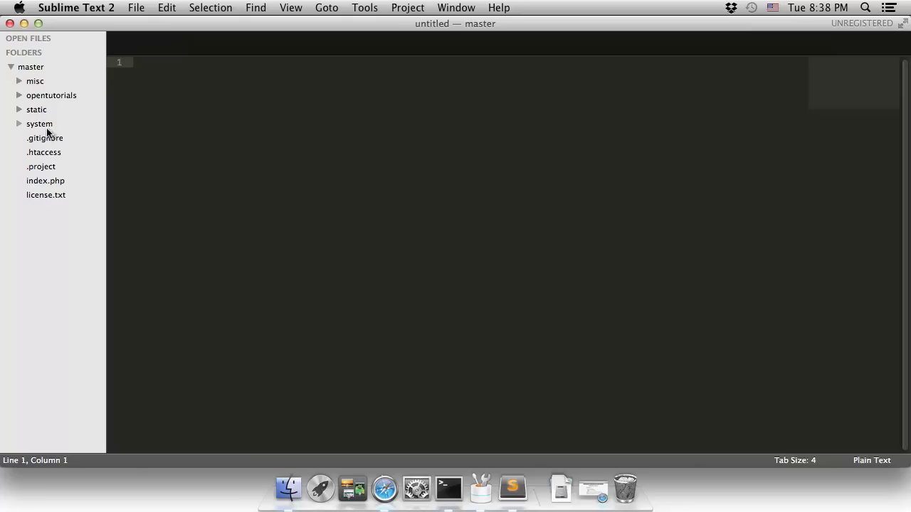
left_click(10, 27)
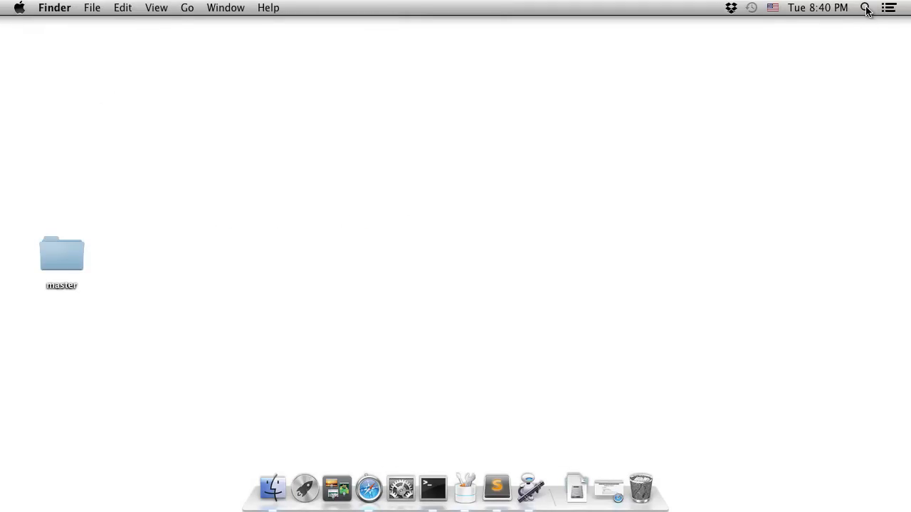
Find Automator by searching Spotlight for "auto" and create a new document of the Service type
left_click(865, 8)
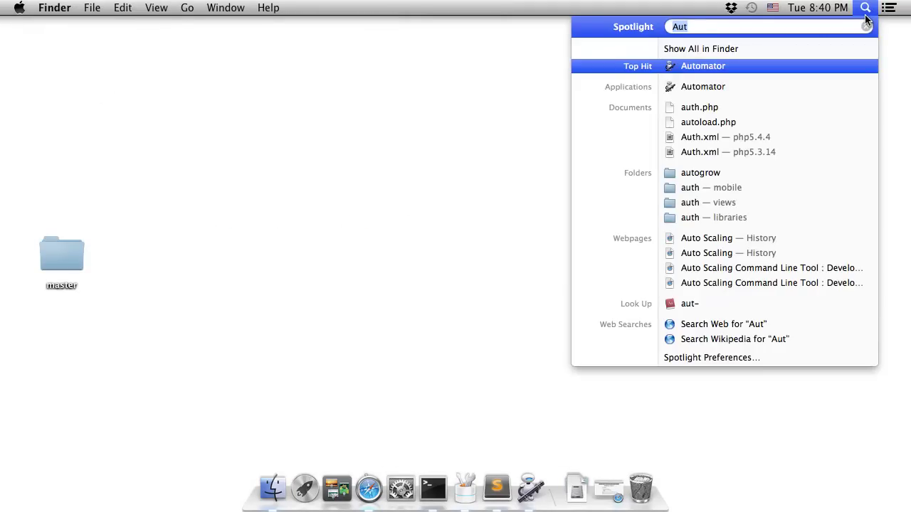
type("auto")
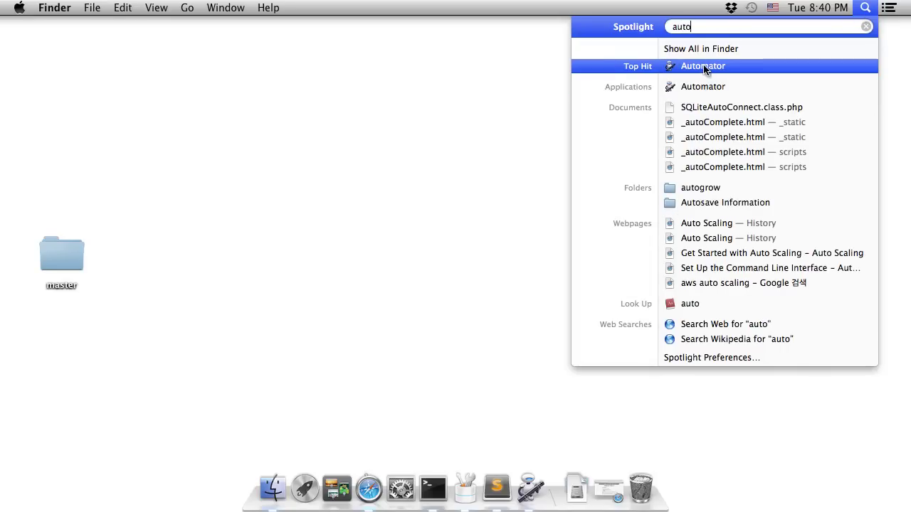
left_click(703, 65)
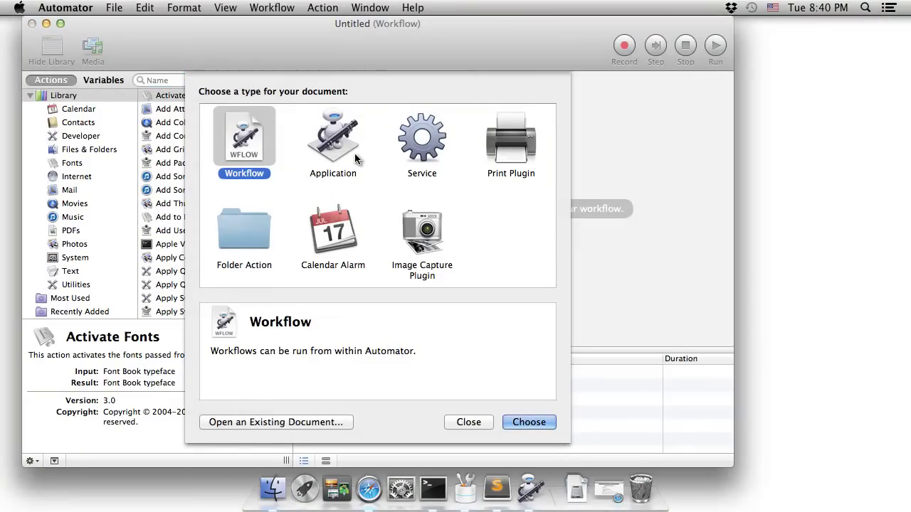
left_click(425, 151)
double_click(425, 151)
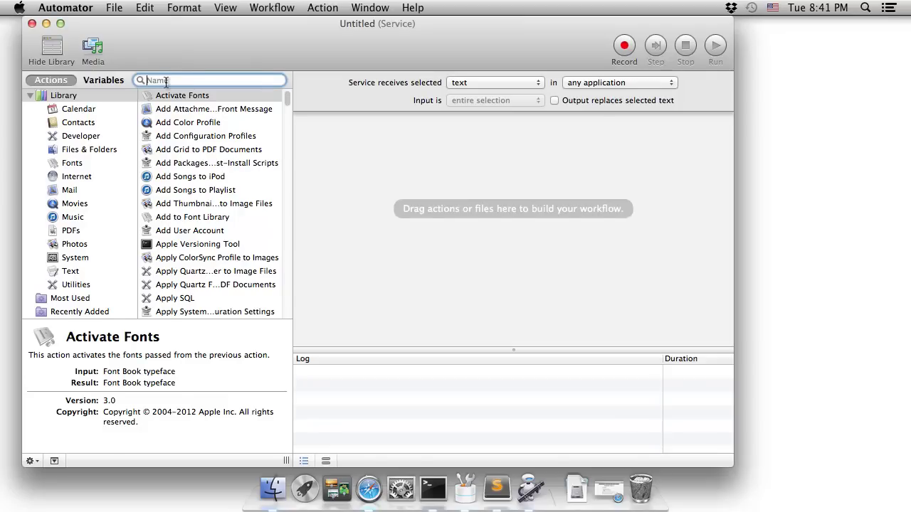
Search the actions for "Run shell script" and add the Run Shell Script action to the service workflow
type("Run shell script")
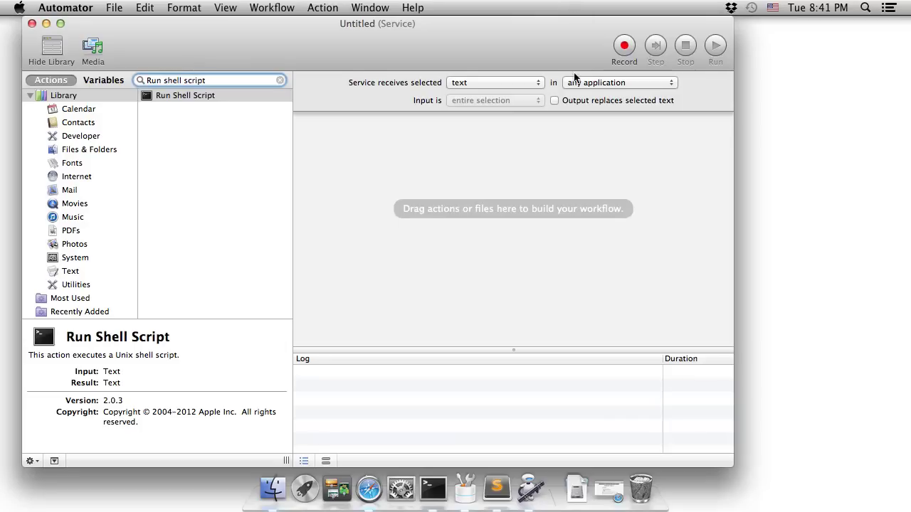
left_click(184, 97)
left_click_drag(221, 97, 568, 226)
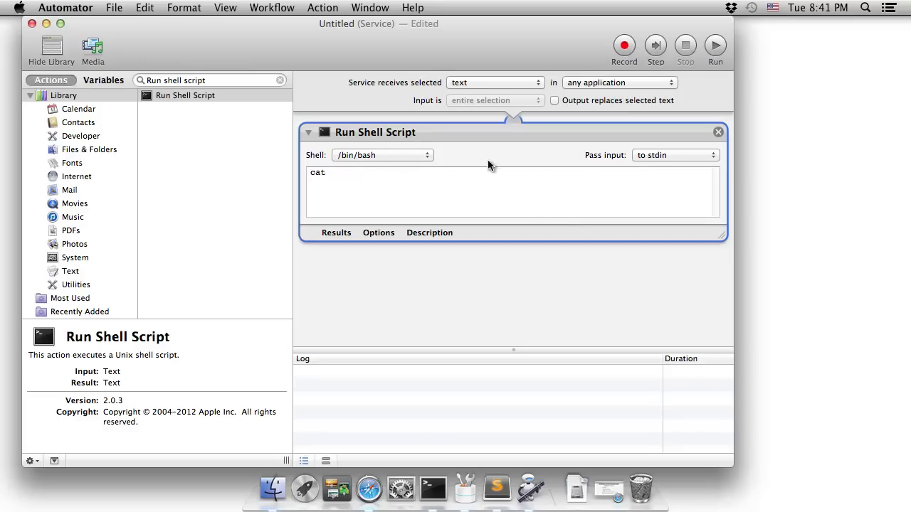
Set the Run Shell Script action to pass input as arguments and clear its default script
left_click(672, 155)
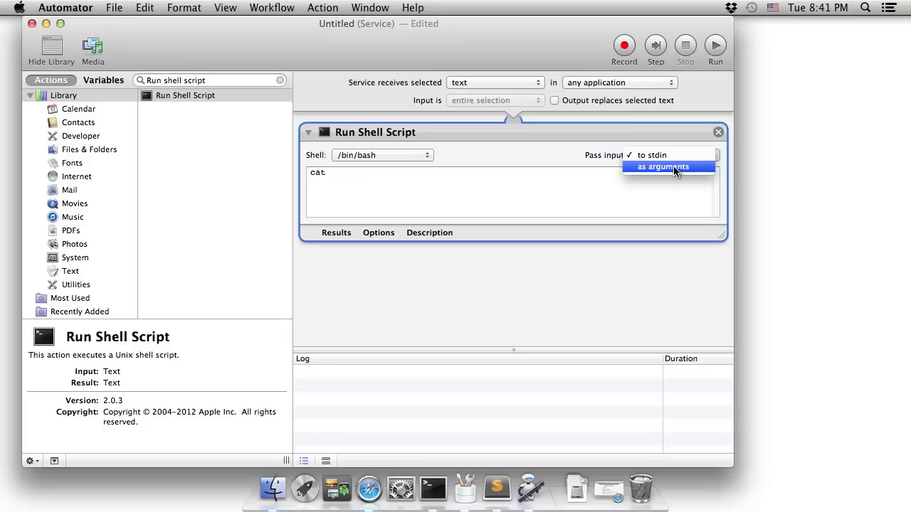
left_click(675, 170)
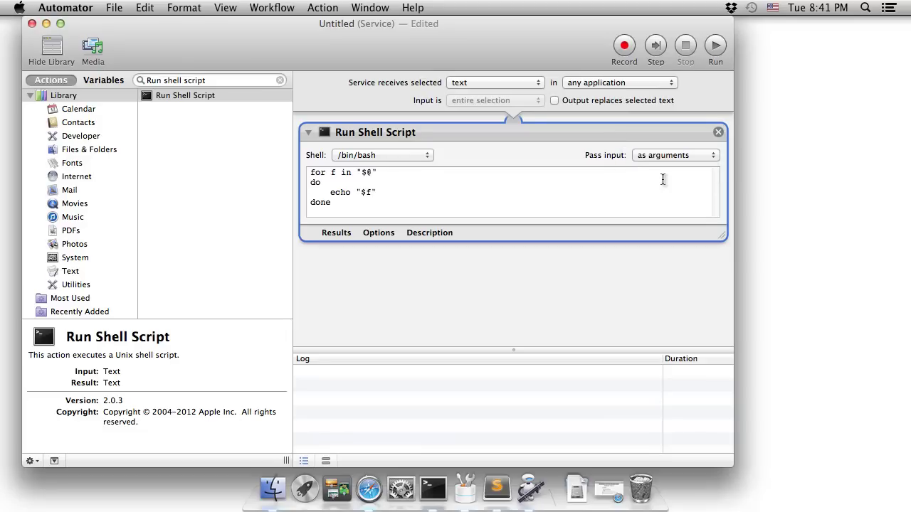
key("super+a")
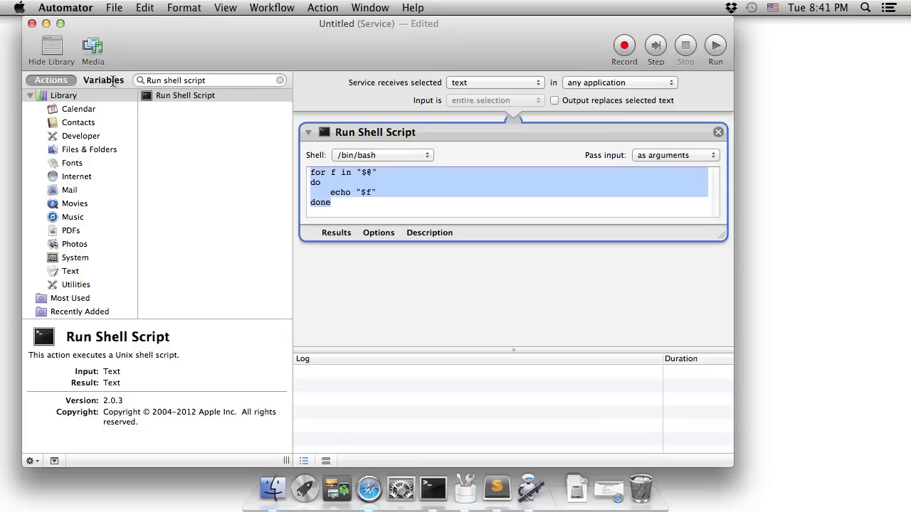
key("BackSpace")
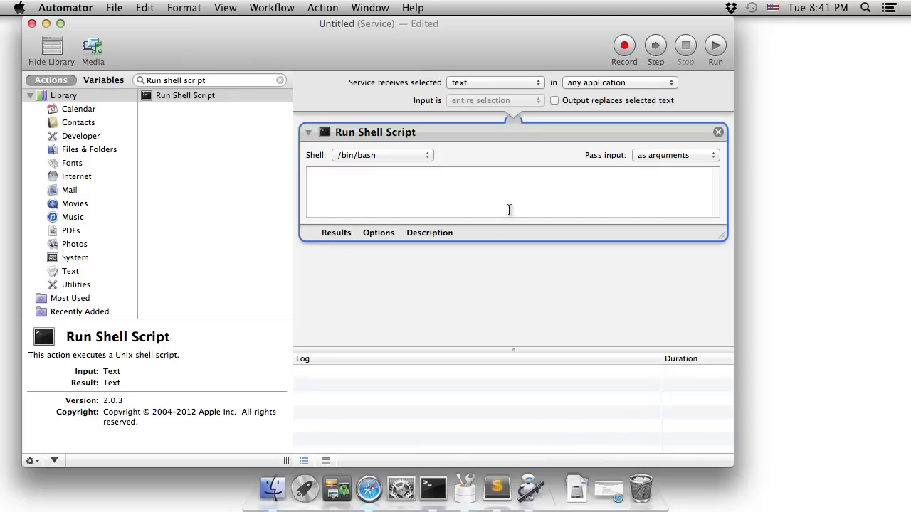
Open a Terminal window through a Spotlight search for "term" and place it over the middle of the Automator window
left_click(433, 488)
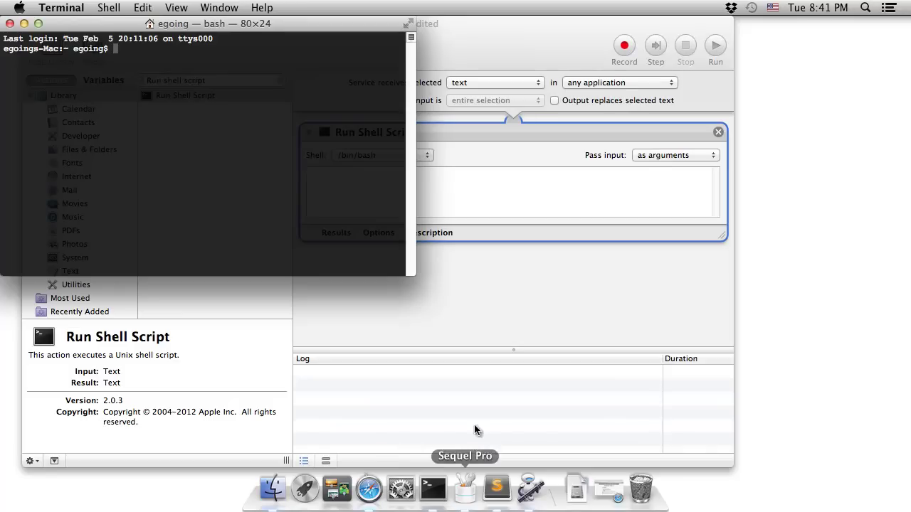
key("super+w")
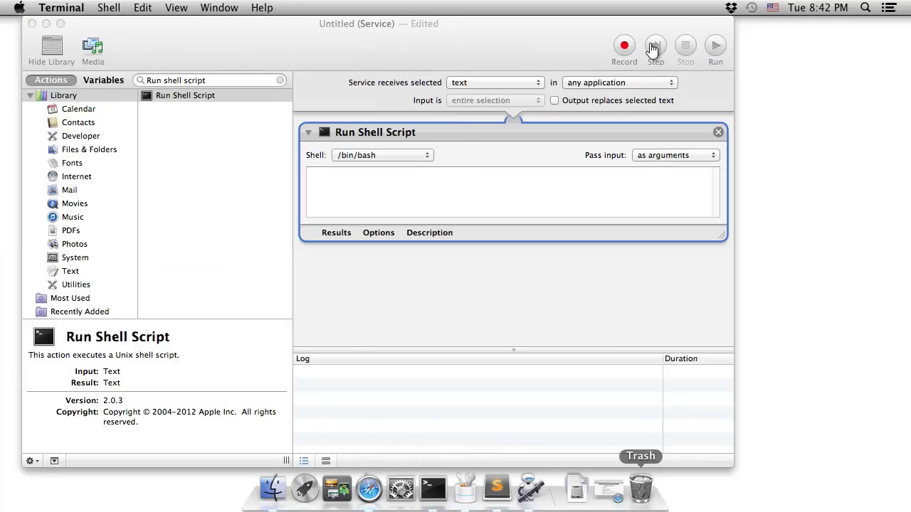
left_click(867, 8)
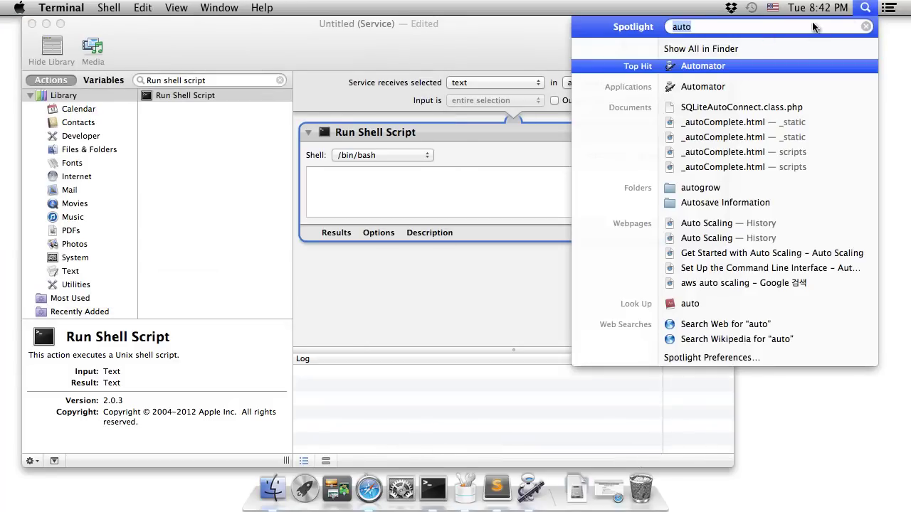
left_click(866, 7)
left_click(865, 8)
type("ter")
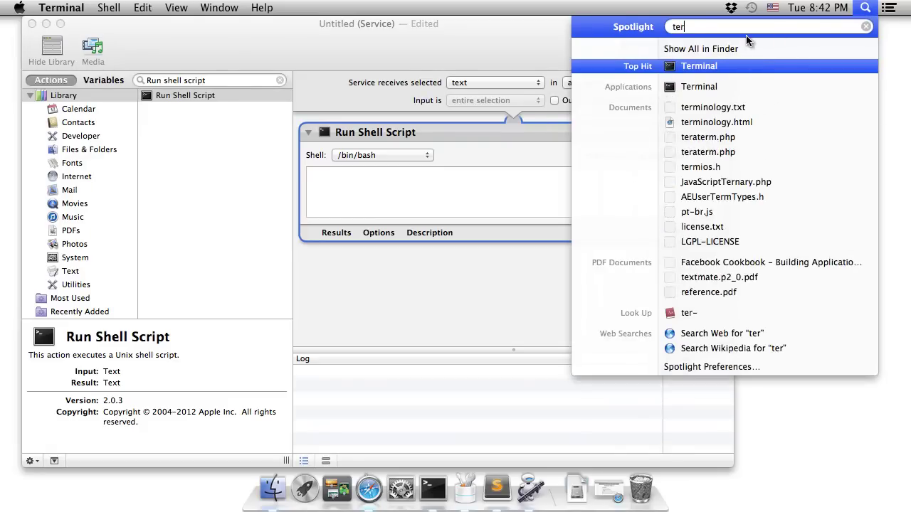
type("ma")
key("BackSpace")
key("Return")
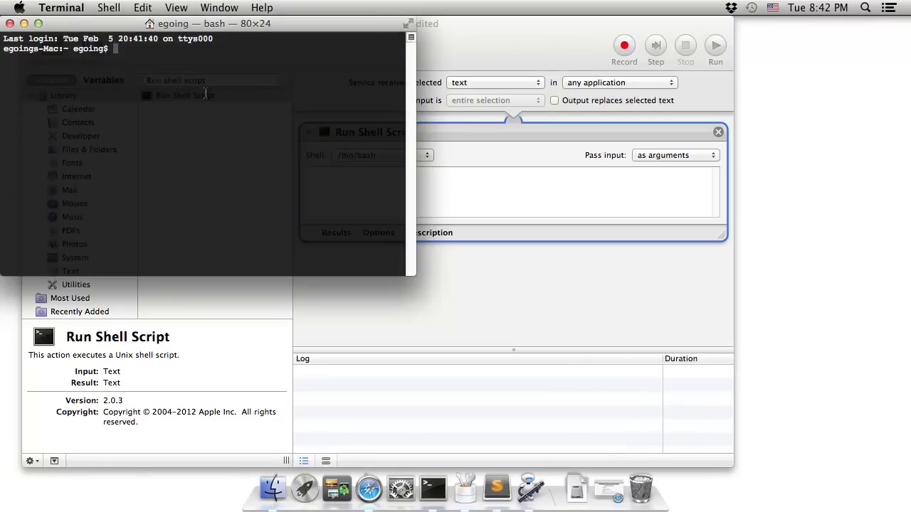
left_click_drag(299, 26, 561, 136)
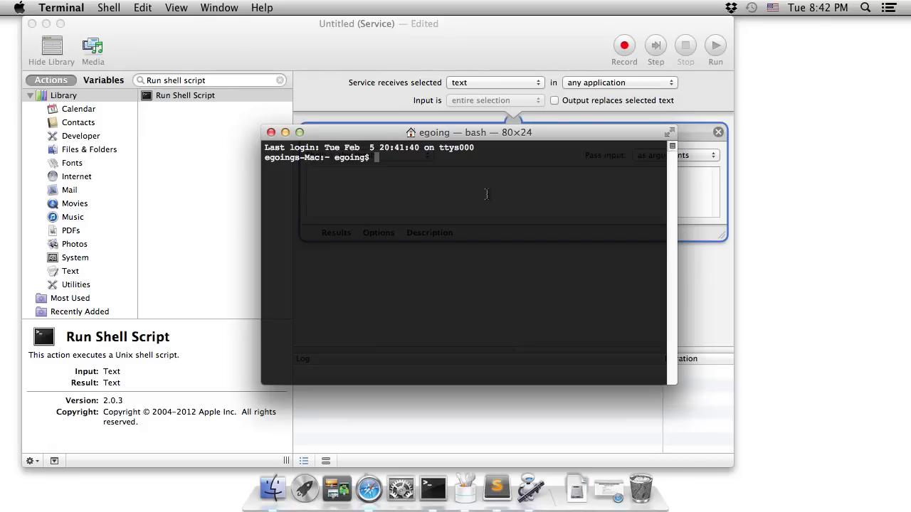
type("cd")
key("BackSpace")
key("BackSpace")
Switch to Safari and locate the folder launch command for subl on the opentutorials.org Mac installation page
left_click(369, 489)
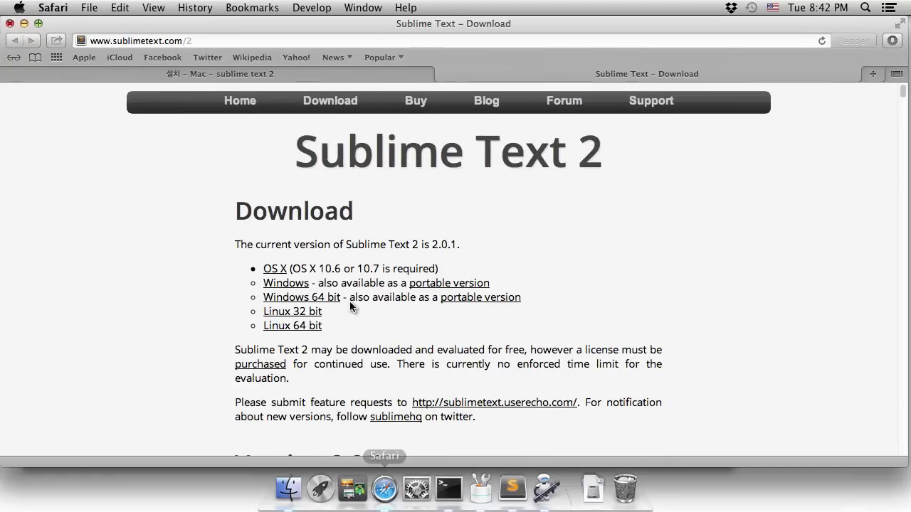
left_click(227, 76)
scroll(419, 331, "down", 5)
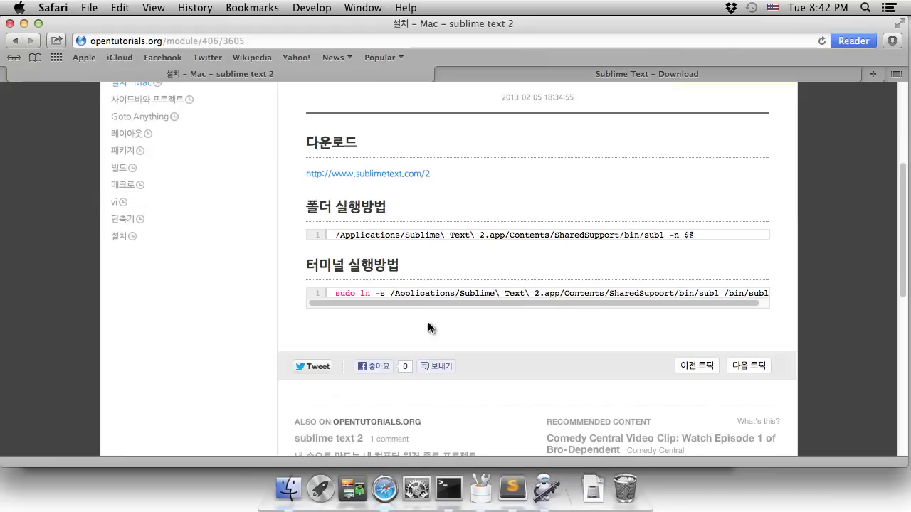
left_click_drag(700, 235, 382, 236)
left_click(602, 255)
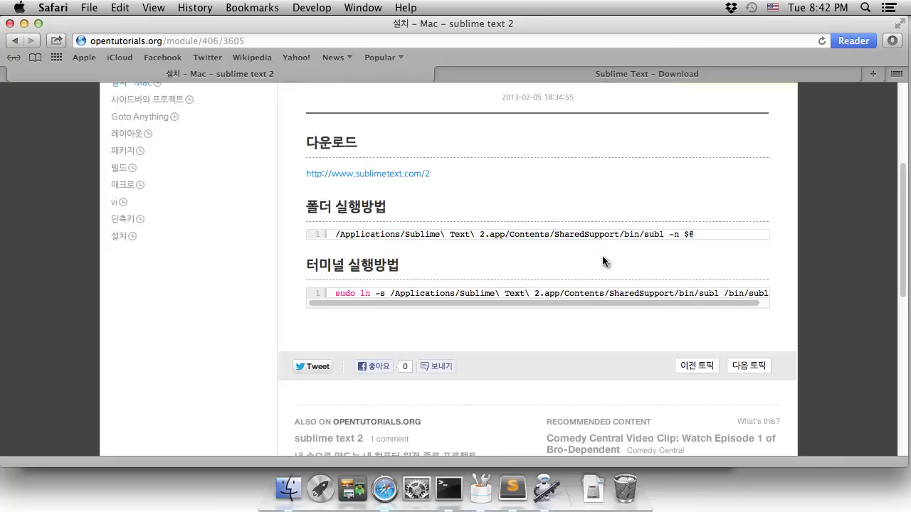
Switch to Terminal and enter cd /Applications/ at the prompt without running it
left_click(449, 490)
type("cd Apl")
key("BackSpace")
type("pli")
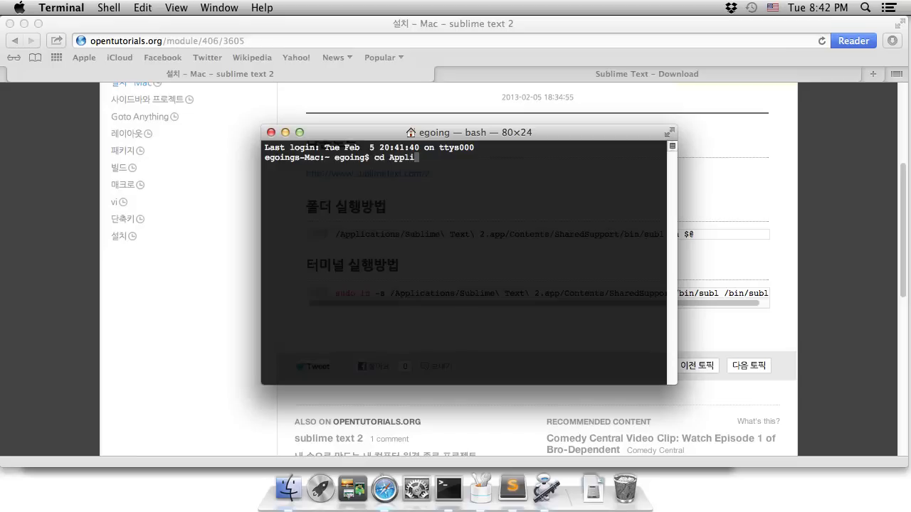
key("BackSpace")
key("BackSpace")
key("BackSpace")
key("BackSpace")
key("BackSpace")
type("/Appl")
key("Tab")
Enlarge the Terminal text several sizes and move the window toward the left side of the screen
key("super+minus")
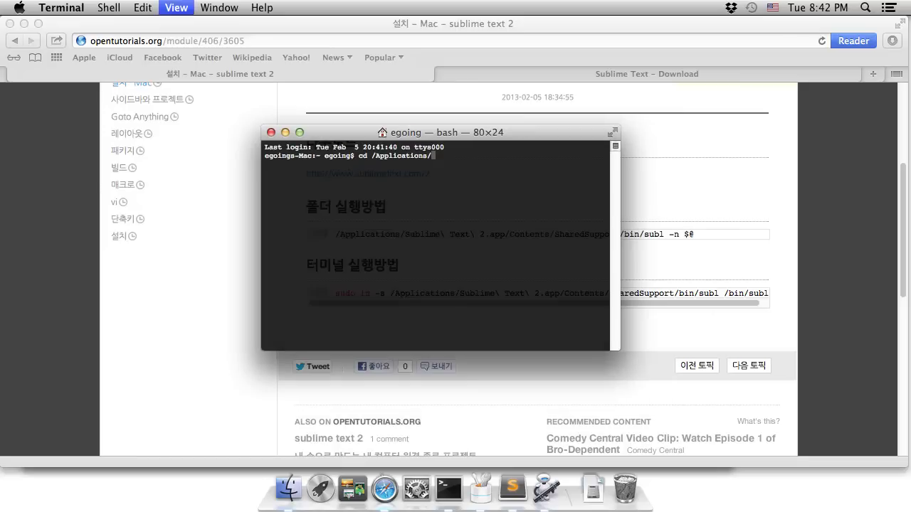
key("super+plus")
key("super+plus")
key("super+plus")
key("super+plus")
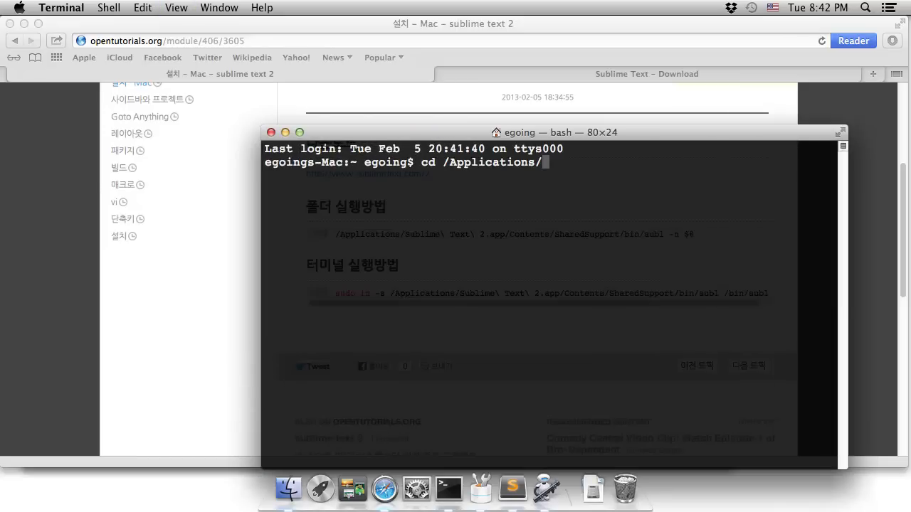
left_click_drag(730, 136, 552, 128)
Extend the path after /Applications/ with Sublime\ Text\ 2.app/Contents/SharedSupport/bin/subl using name completion
type("Su")
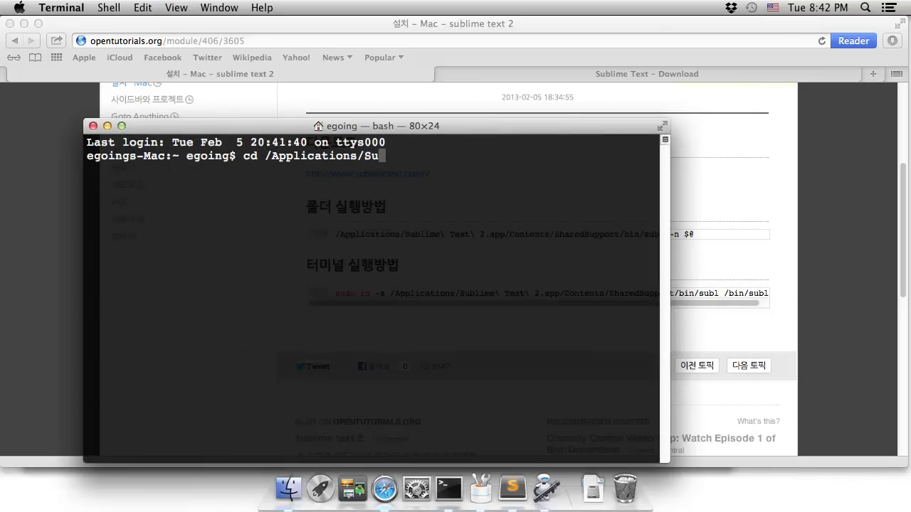
key("Tab")
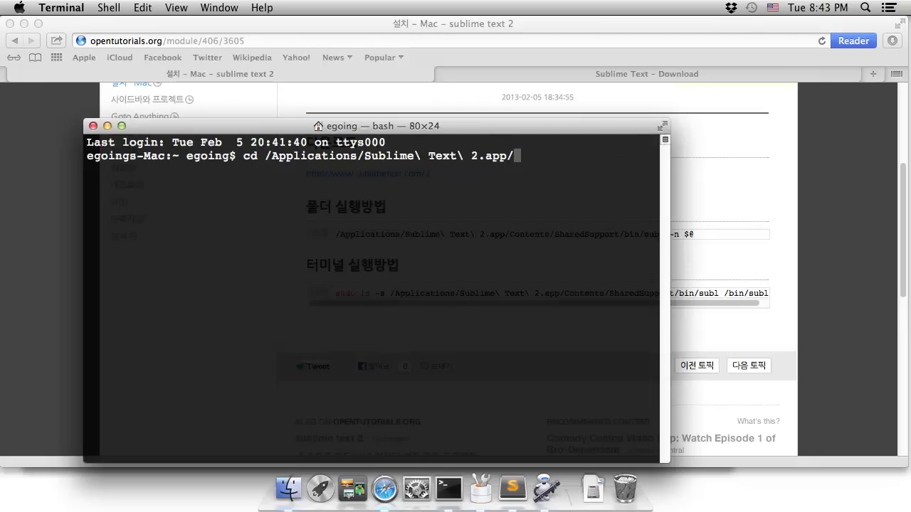
type("Con")
key("Tab")
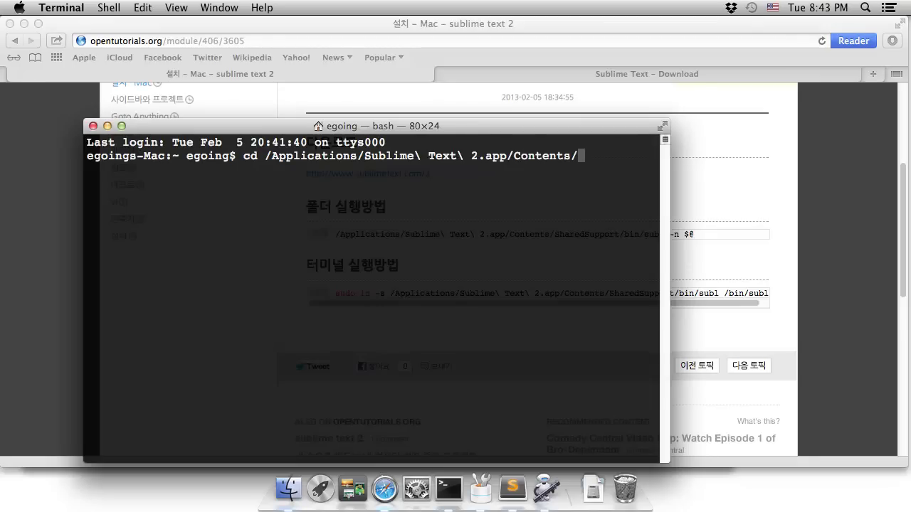
type("S")
key("Tab")
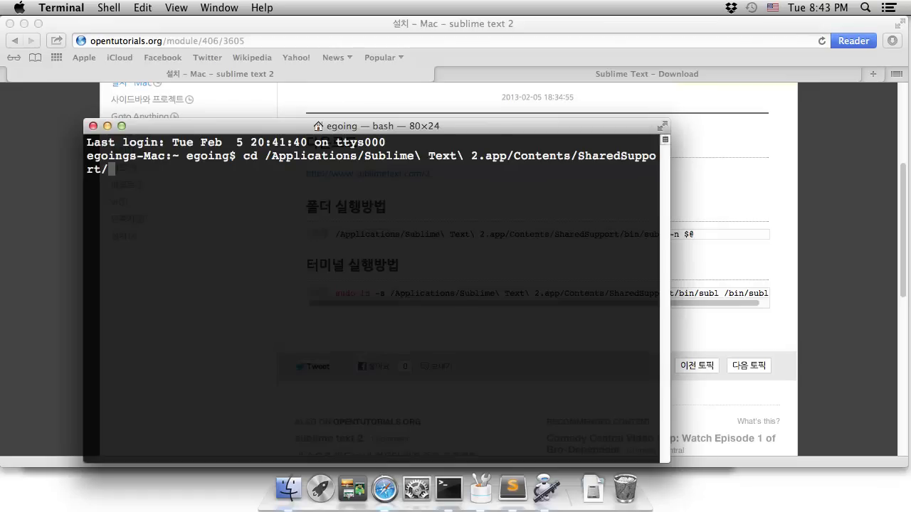
type("b")
key("Tab")
type("s")
key("Tab")
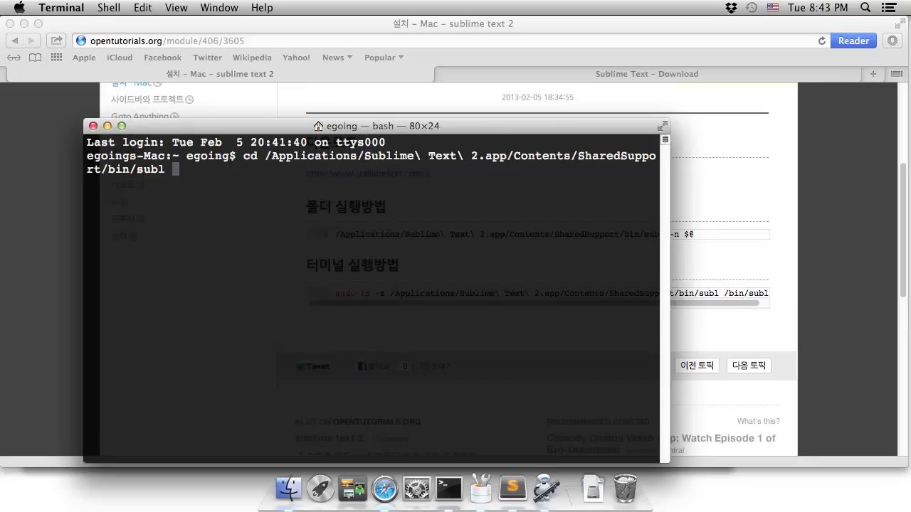
Re-enter subl at the end of the path and copy the full path from /Applications through subl
key("BackSpace")
key("BackSpace")
key("BackSpace")
key("BackSpace")
key("BackSpace")
type("subl")
left_click_drag(265, 157, 169, 169)
right_click(169, 168)
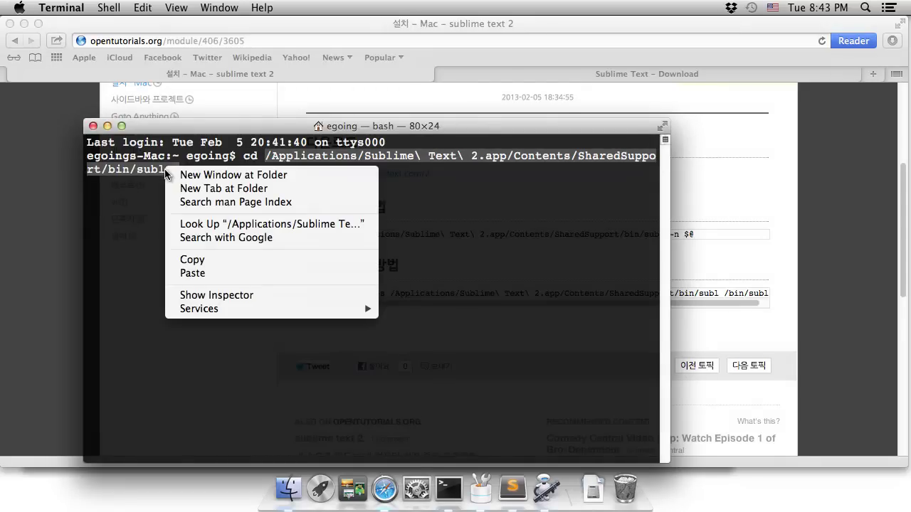
left_click(238, 262)
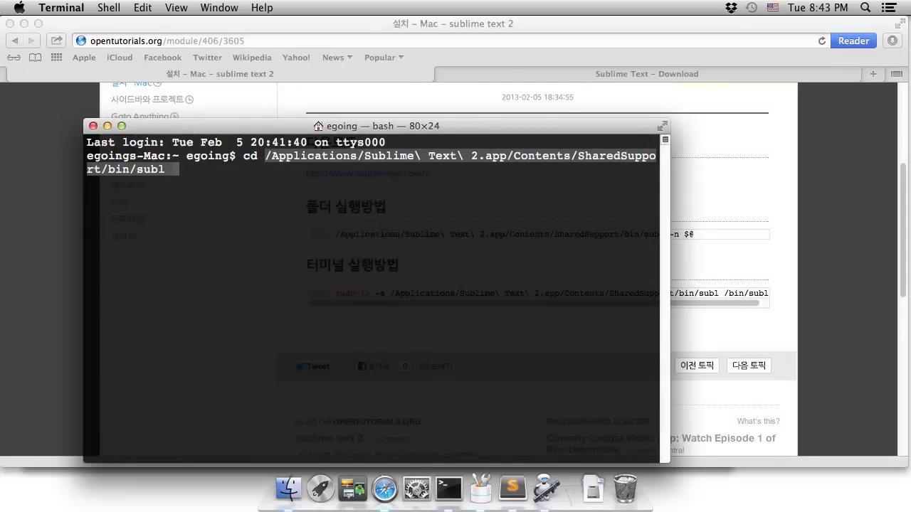
Switch to Automator, paste the copied subl path into the empty Run Shell Script action, and append -n $@
left_click(548, 491)
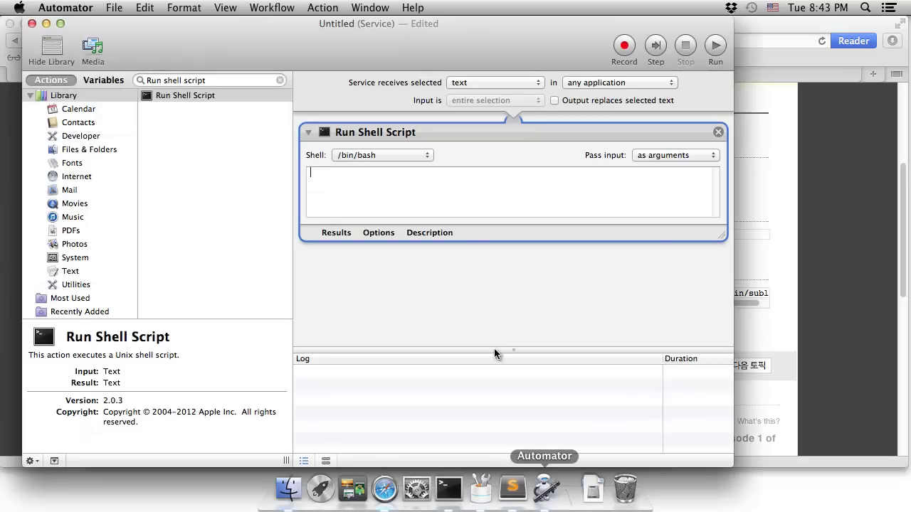
right_click(413, 197)
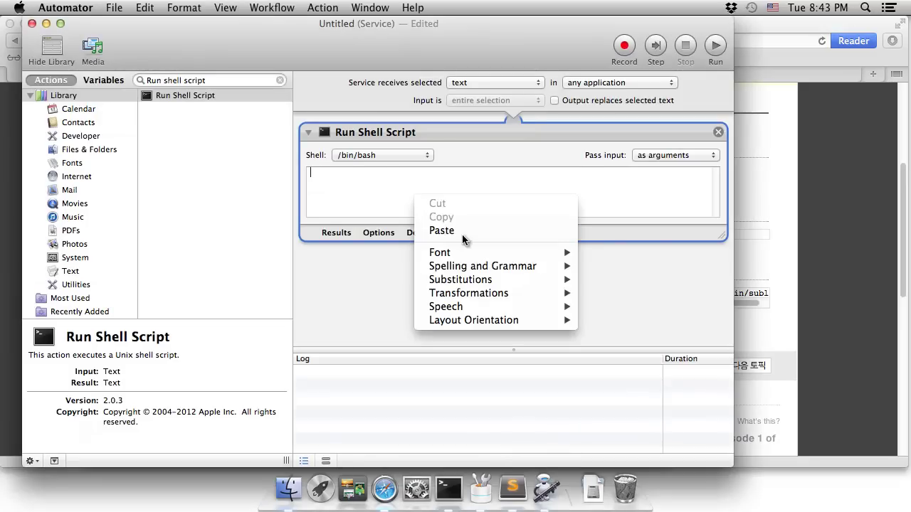
left_click(462, 233)
type("-n")
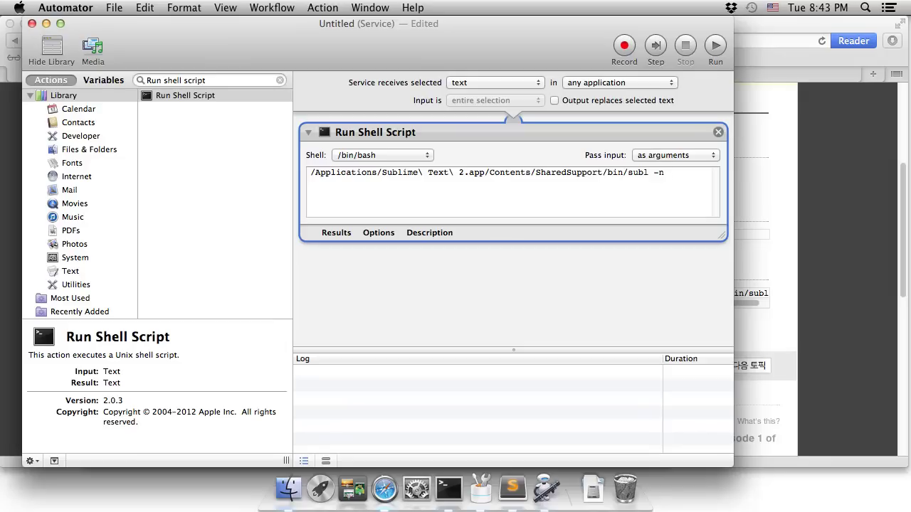
type("%")
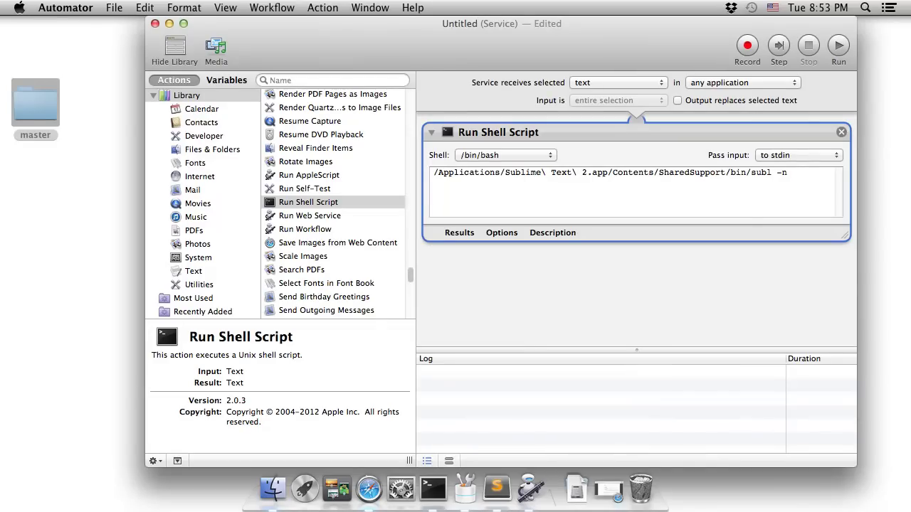
type("$@")
Pass the shell script's input as arguments and make the service receive selected files or folders
left_click(794, 158)
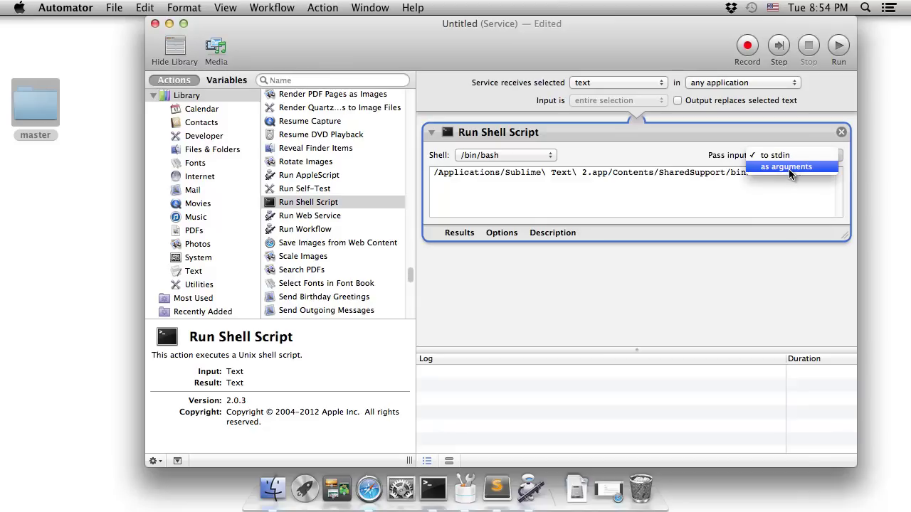
left_click(788, 167)
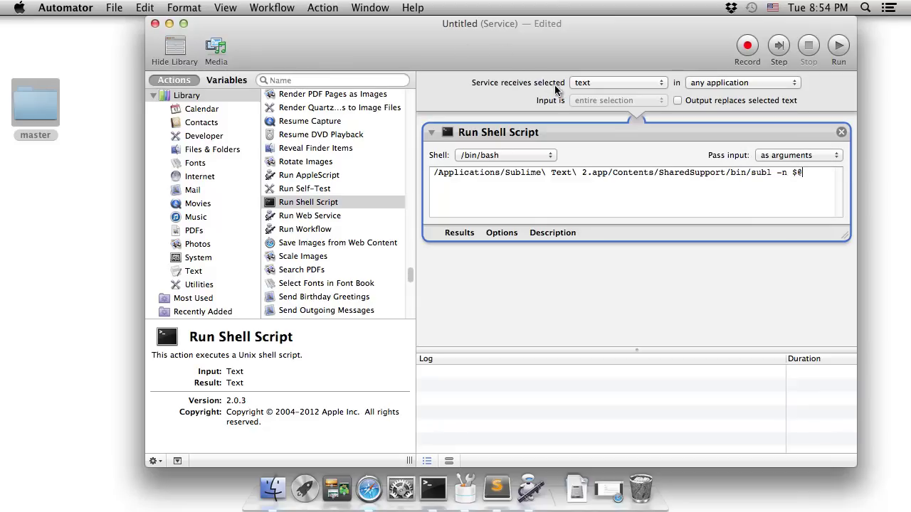
left_click(585, 85)
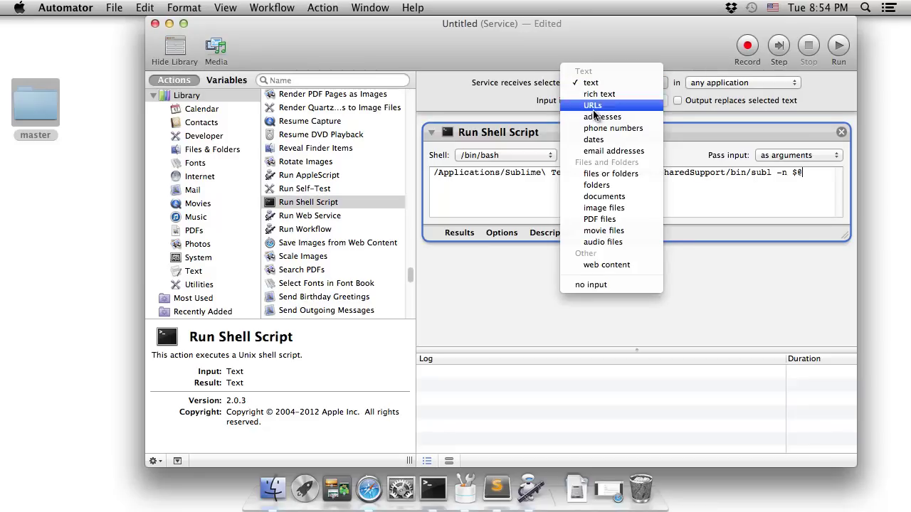
left_click(609, 175)
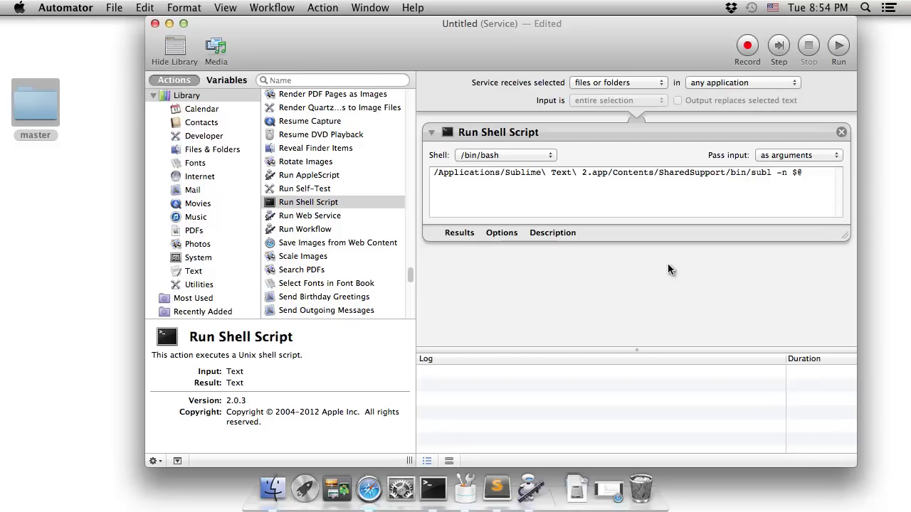
Save the service as "open in sublime", replacing the existing service of that name
key("super+s")
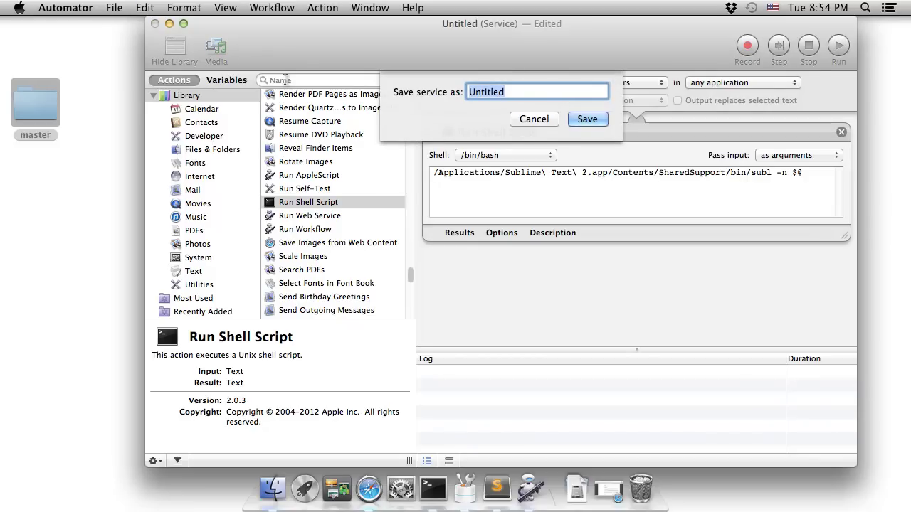
type("tsum")
key("BackSpace")
key("BackSpace")
key("BackSpace")
key("BackSpace")
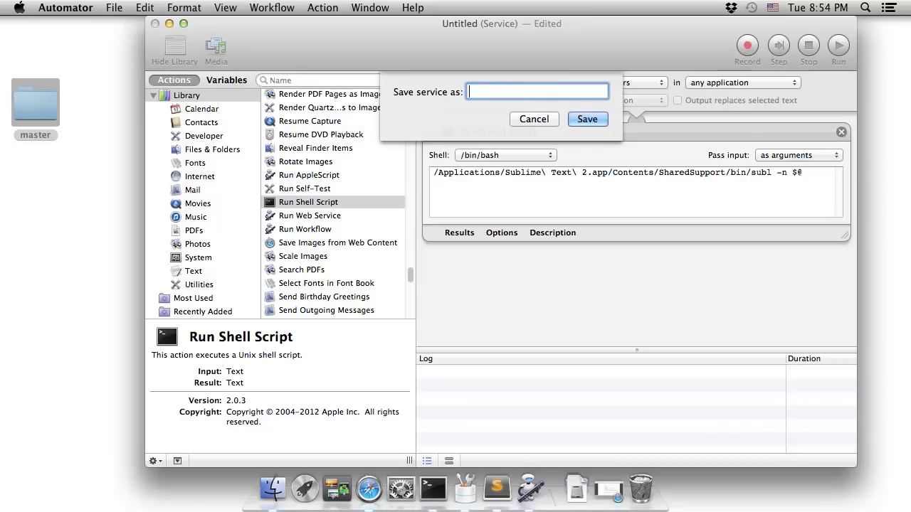
type("open in sublime")
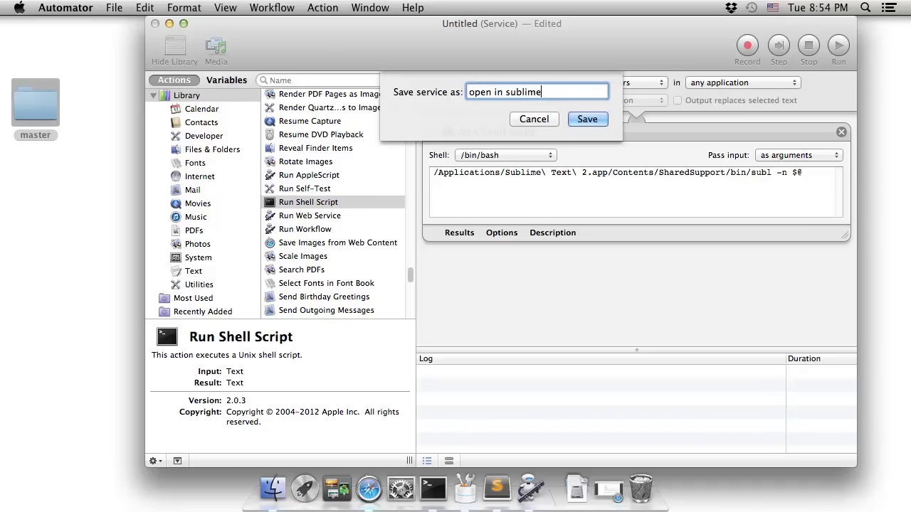
left_click(588, 120)
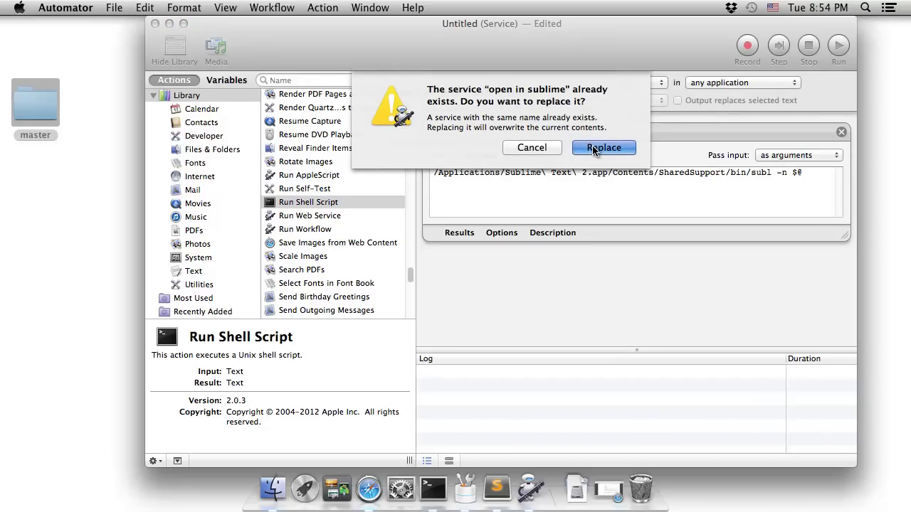
left_click(594, 148)
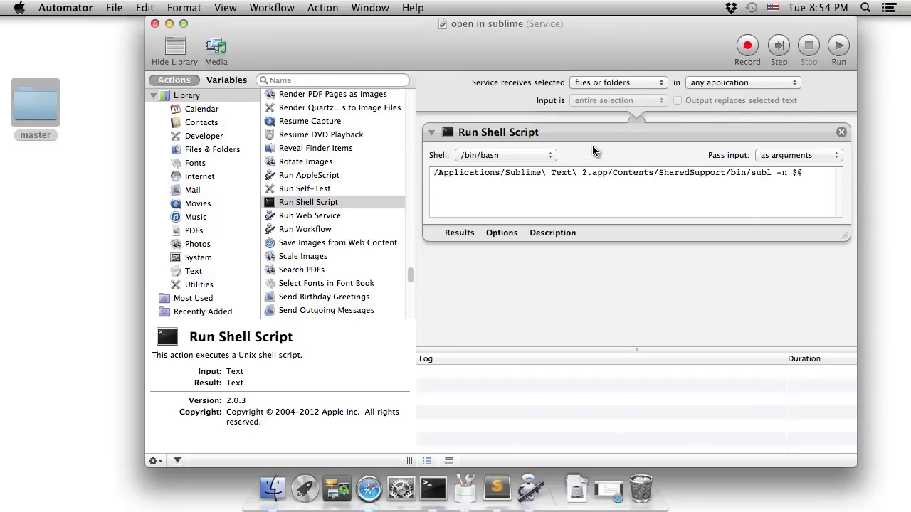
Close the Automator workflow window and run the open in sublime service on the master folder on the desktop
left_click(155, 24)
left_click(40, 120)
right_click(41, 118)
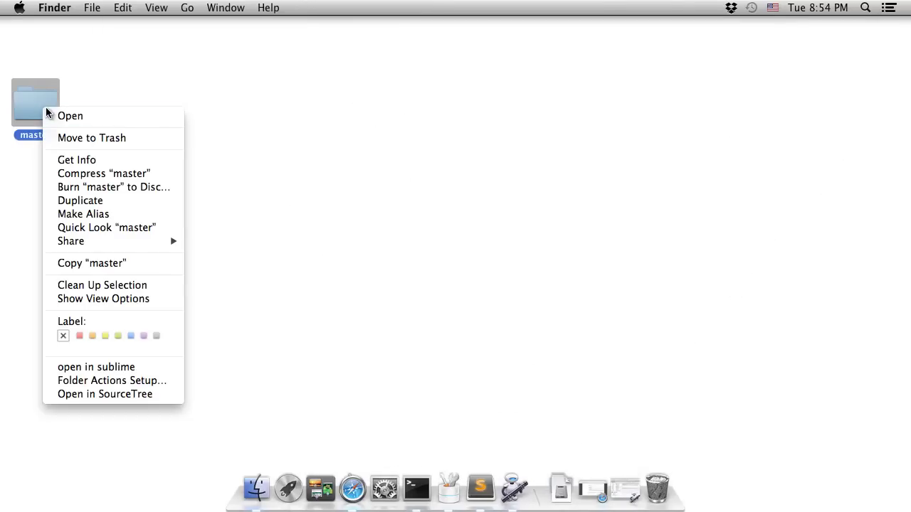
left_click(129, 373)
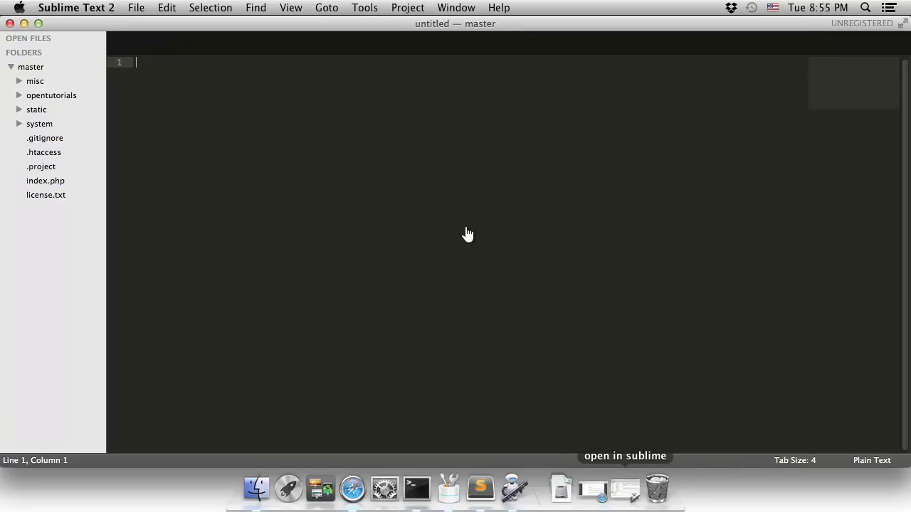
Close the Sublime Text window, open a Terminal window, and look up Terminal in Spotlight with "ter"
left_click(10, 24)
left_click(417, 488)
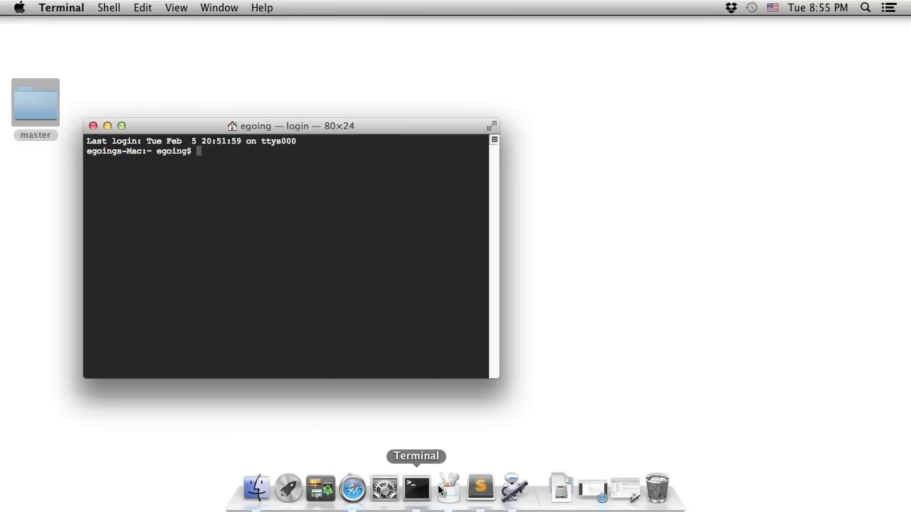
left_click(866, 7)
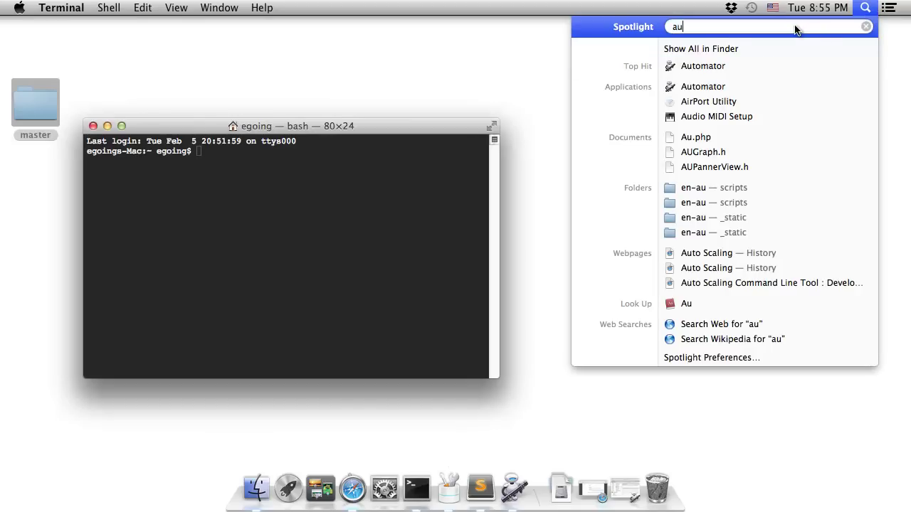
type("ter")
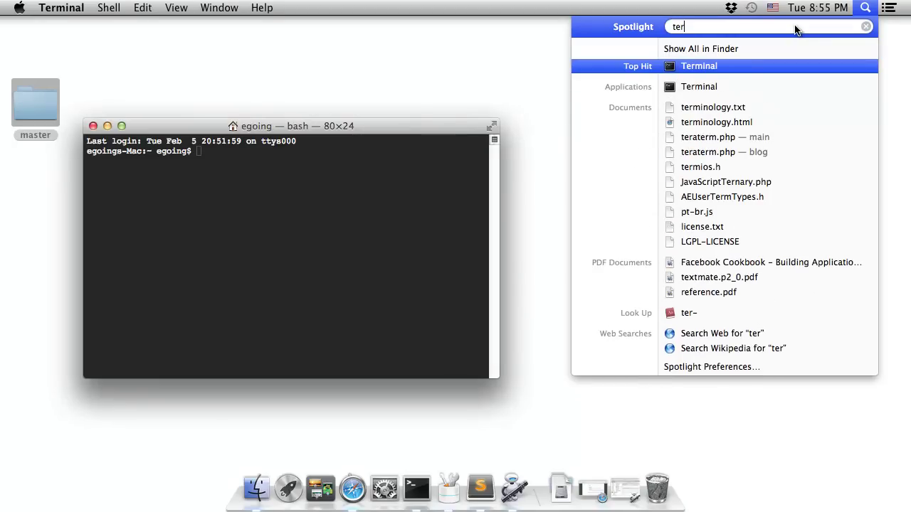
left_click(332, 271)
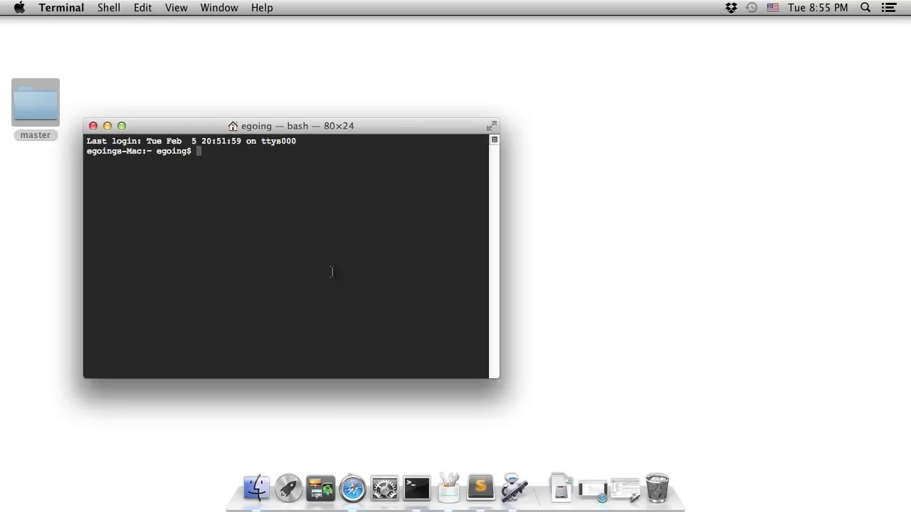
type("ln -s")
type("-")
key("BackSpace")
key("BackSpace")
key("BackSpace")
key("BackSpace")
key("BackSpace")
key("BackSpace")
key("BackSpace")
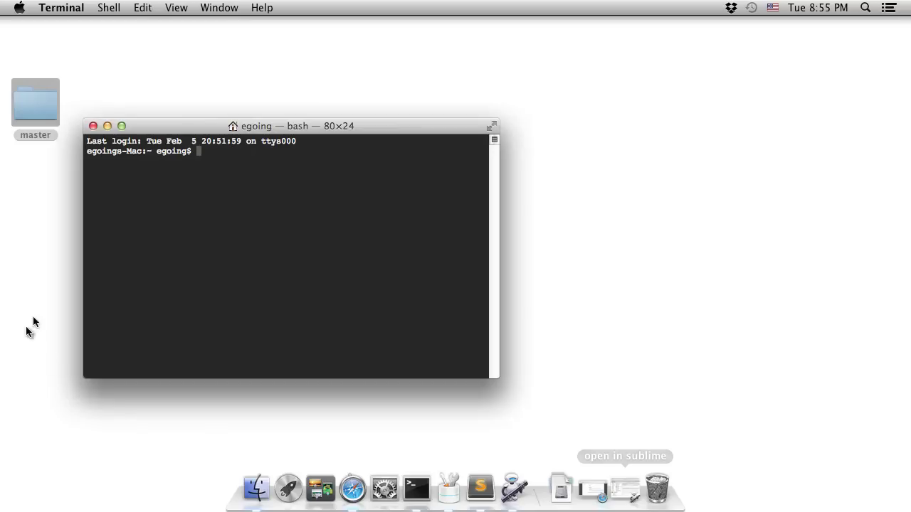
Begin a symbolic link command with ln -s at the Terminal prompt
type("ln")
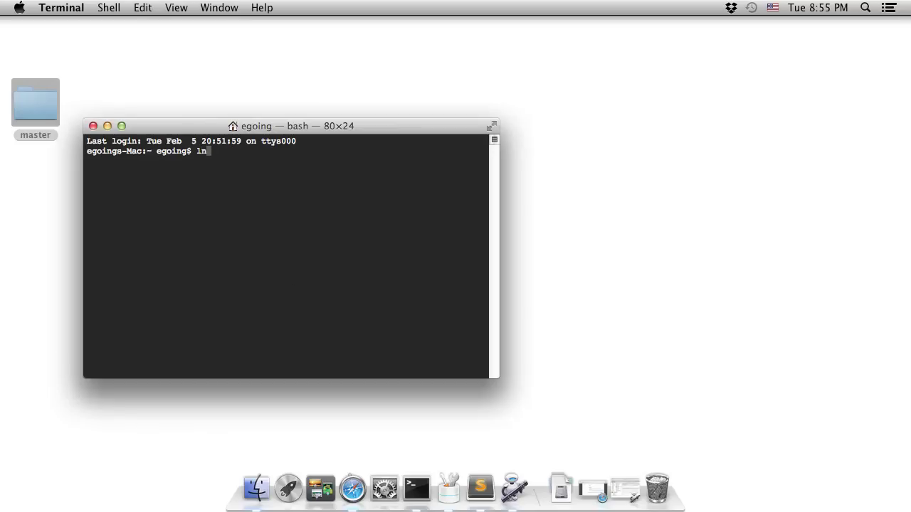
type(" -s")
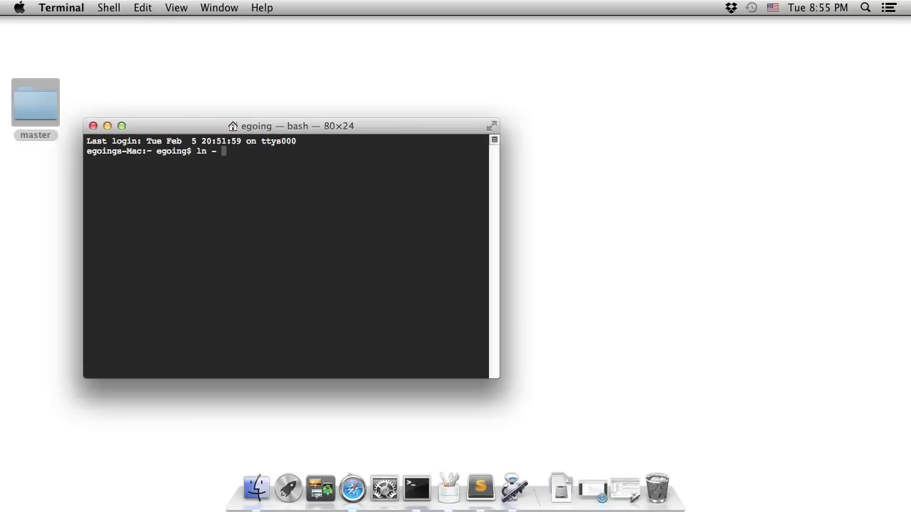